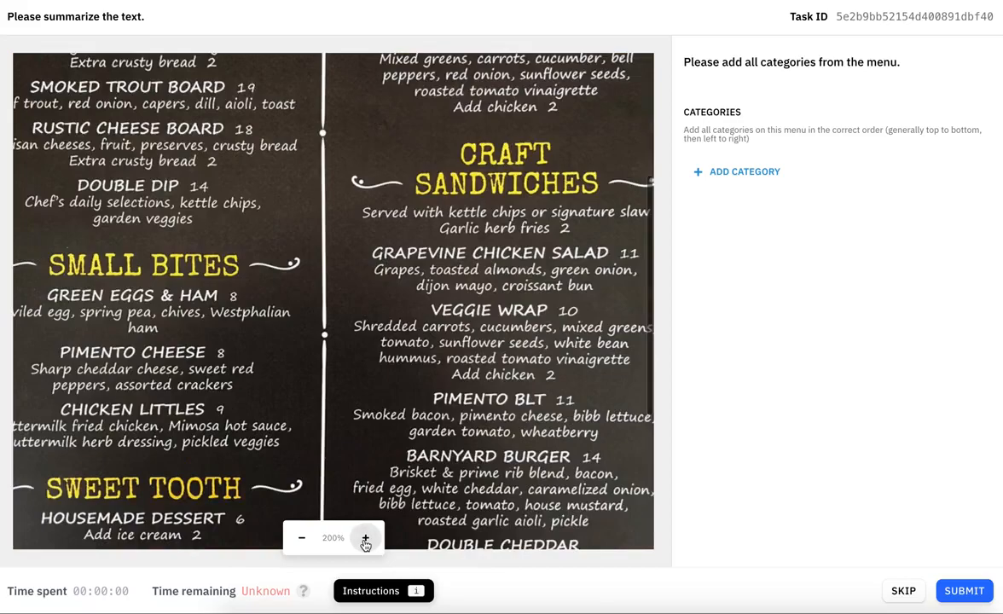
Step: Add the menu categories SHAREABLES and SMALL BITES, in that order
click(304, 539)
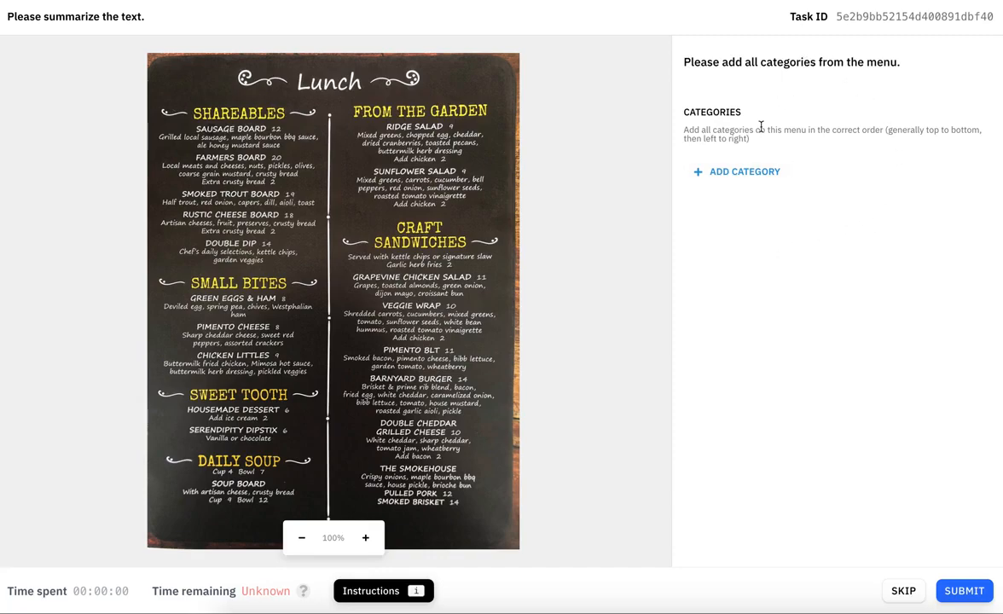
click(749, 173)
text(S)
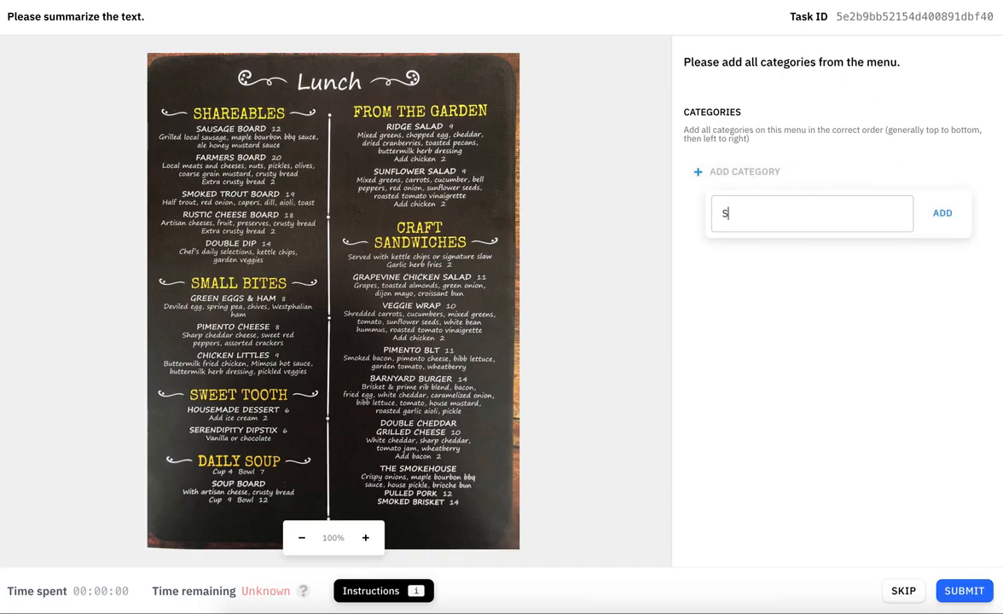
text(HAREABLES)
key(Return)
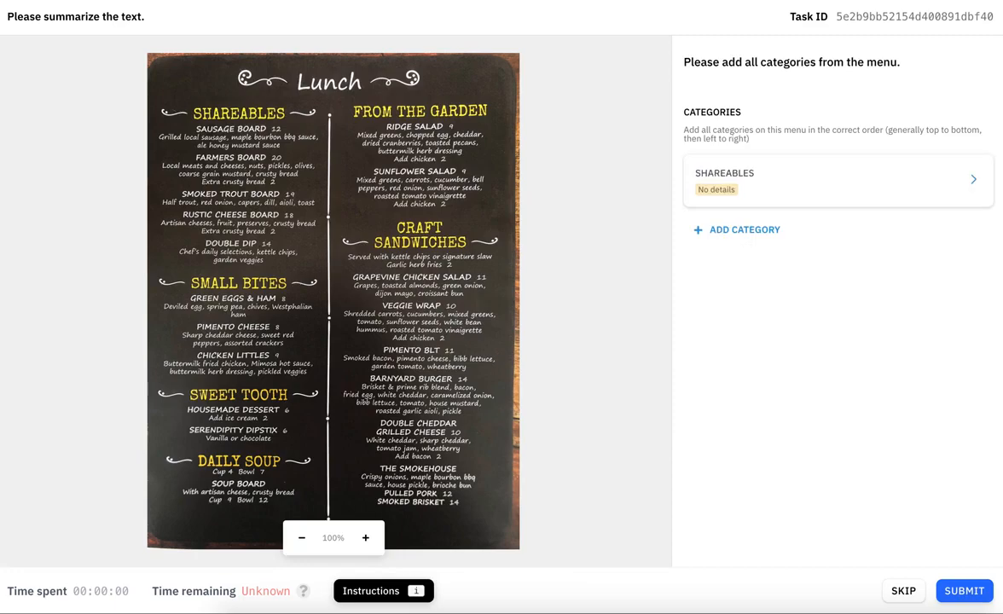
click(750, 236)
text(SMALL BITES)
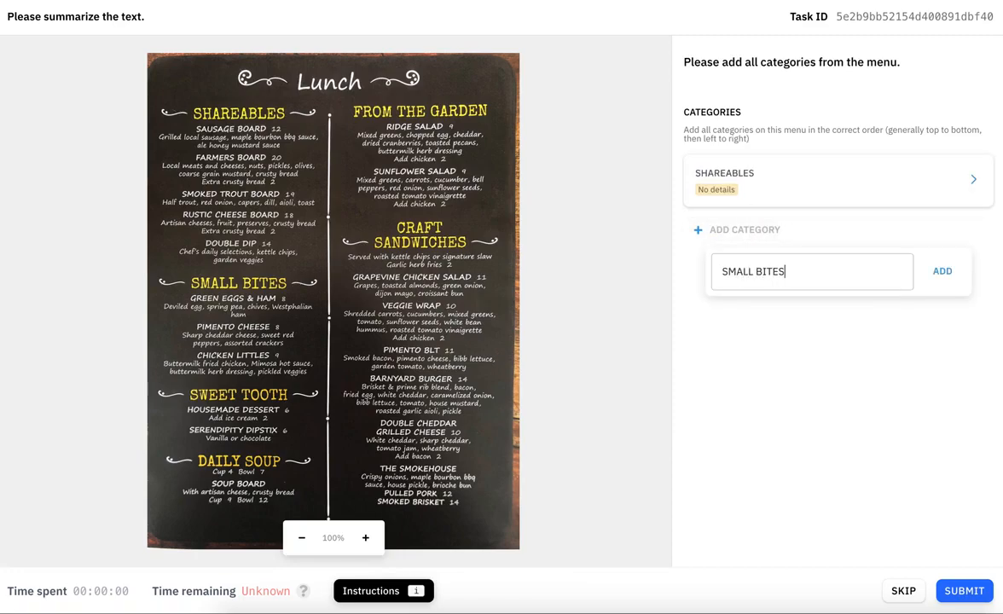
key(Return)
Step: Add three more menu categories in order: SWEET TOOTH, DAILY SOUP and FROM THE GARDEN
click(745, 287)
text(SWEET TOOTH)
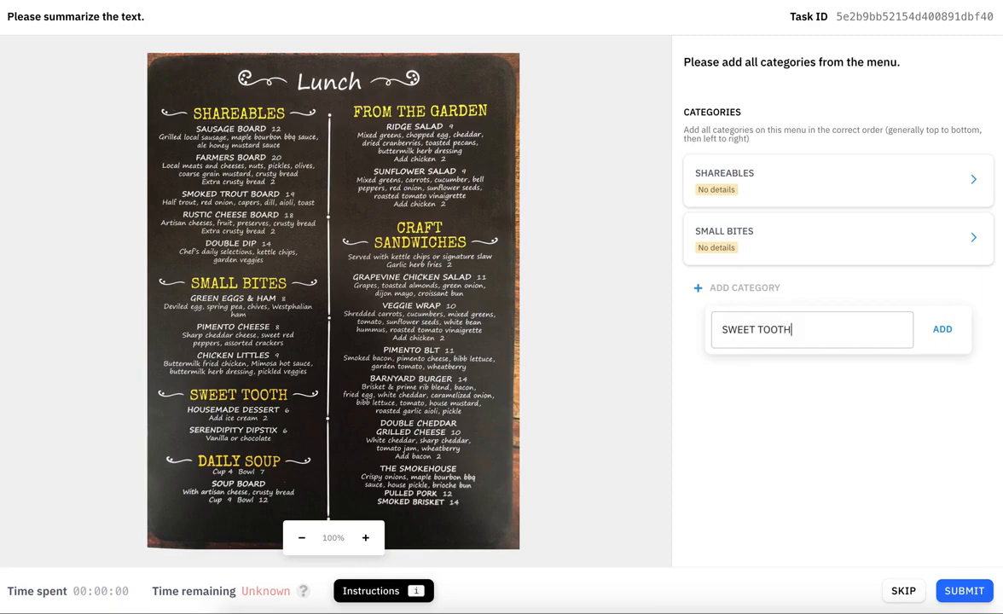
key(Return)
click(734, 345)
text(DAILY SOUP)
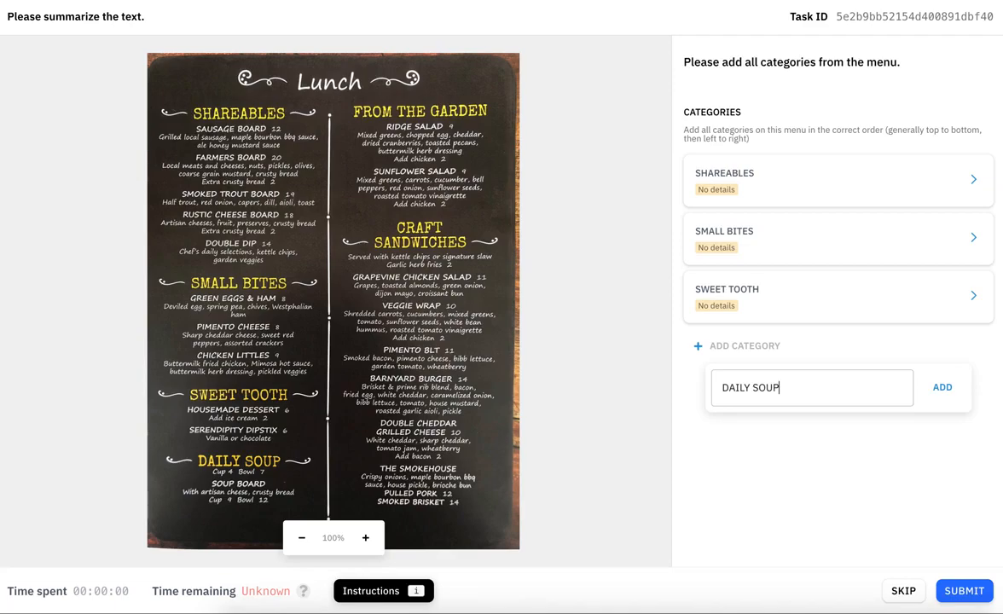
key(Return)
click(729, 404)
text(FROM THE GARDEN)
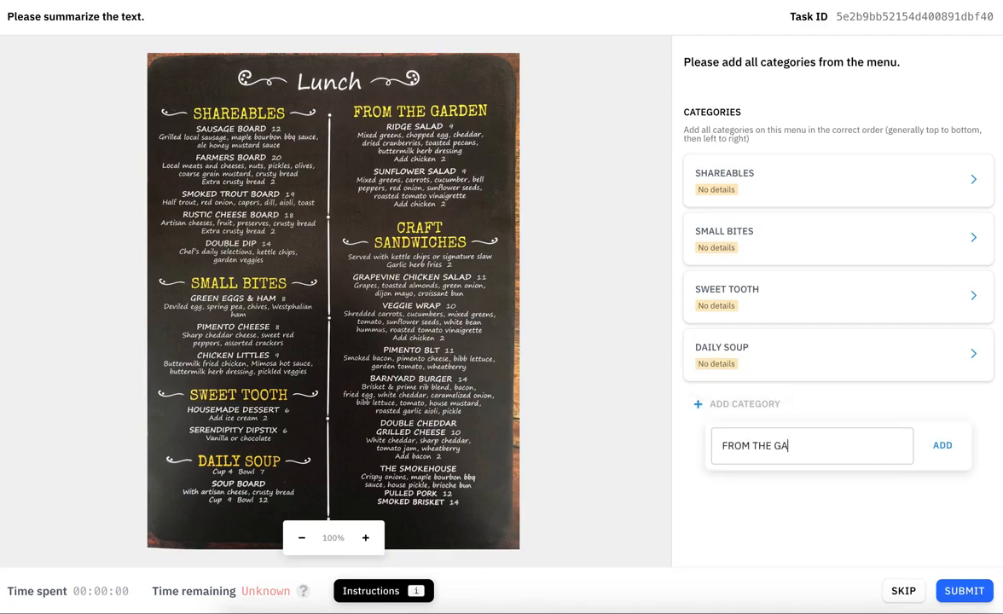
key(Return)
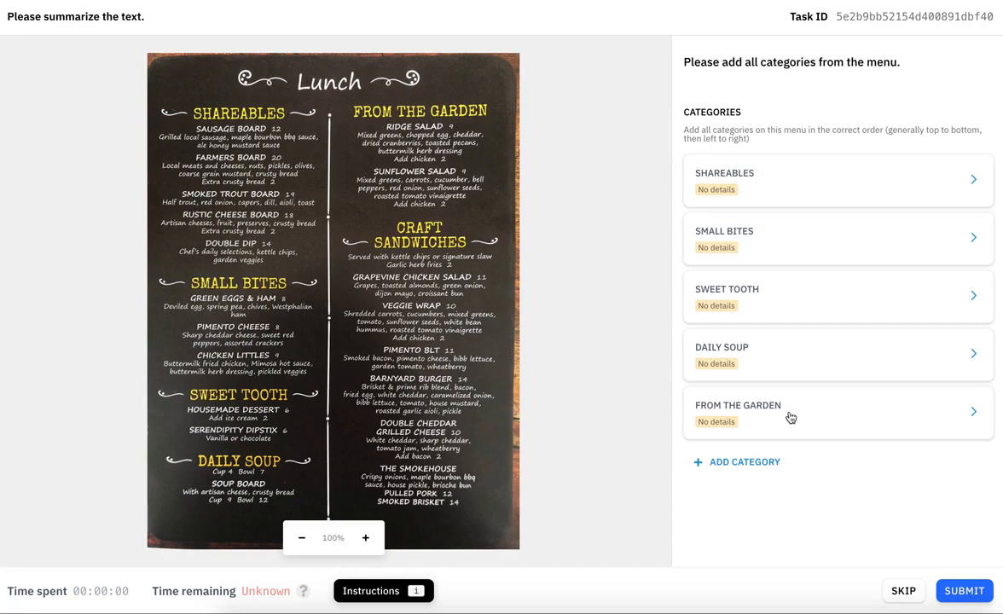
Step: Add the items RIDGE SALAD and SUNFLOWER SALAD to the FROM THE GARDEN category
click(829, 416)
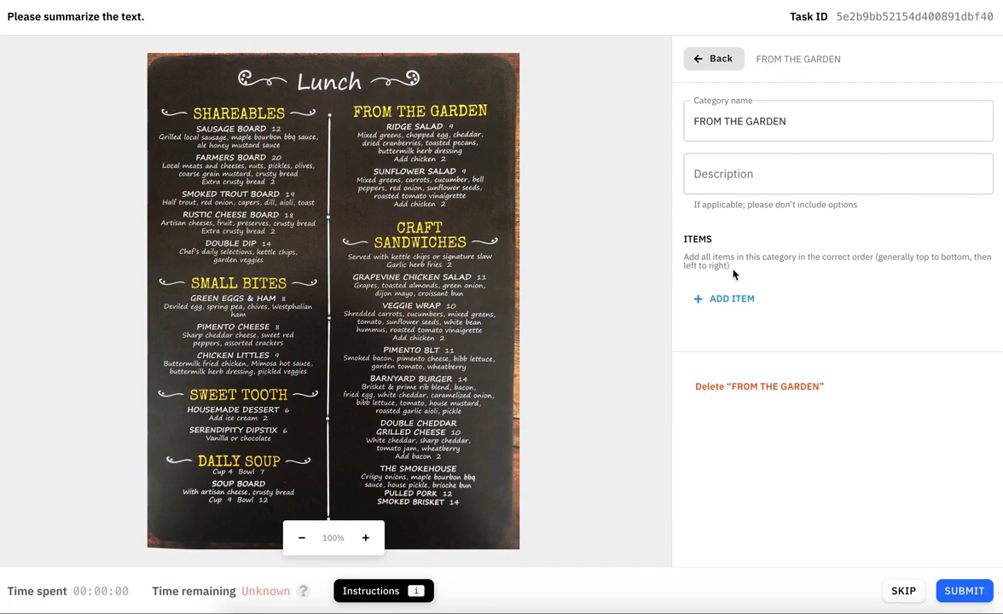
click(732, 298)
text(RIDGE SALAD)
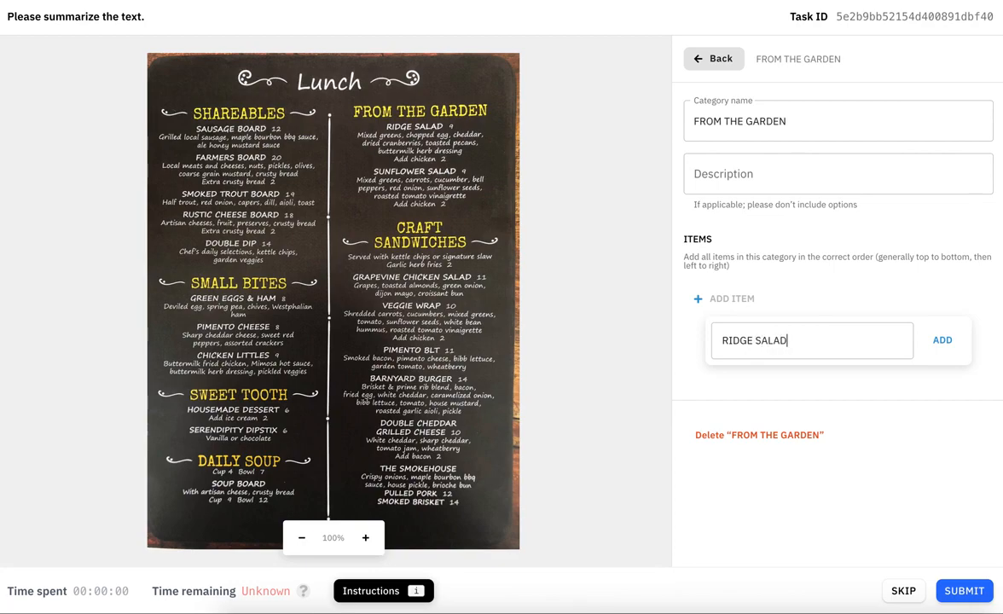
key(Return)
click(727, 357)
text(SU)
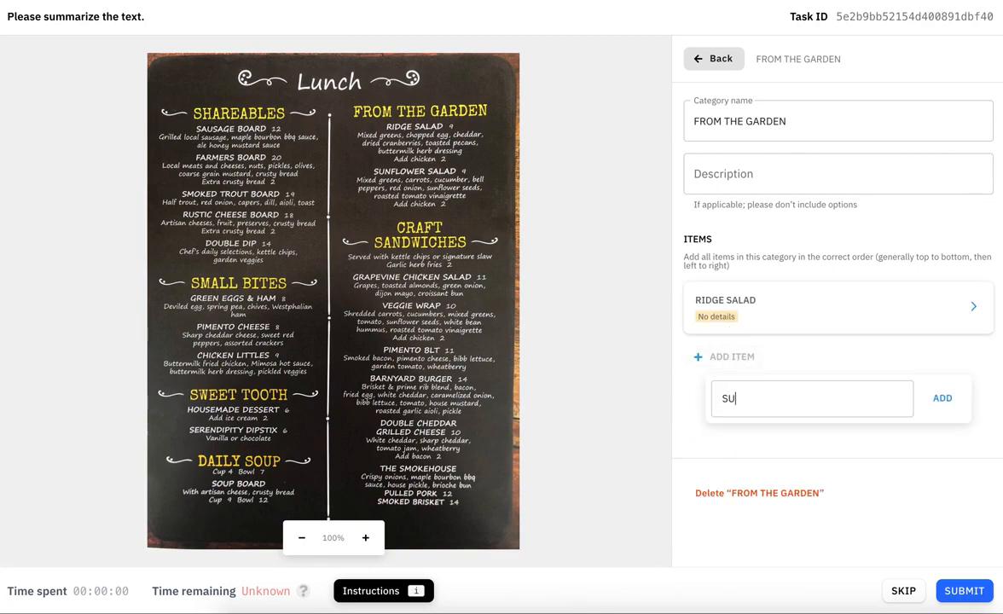
text(NFLOWER SALAD)
key(Return)
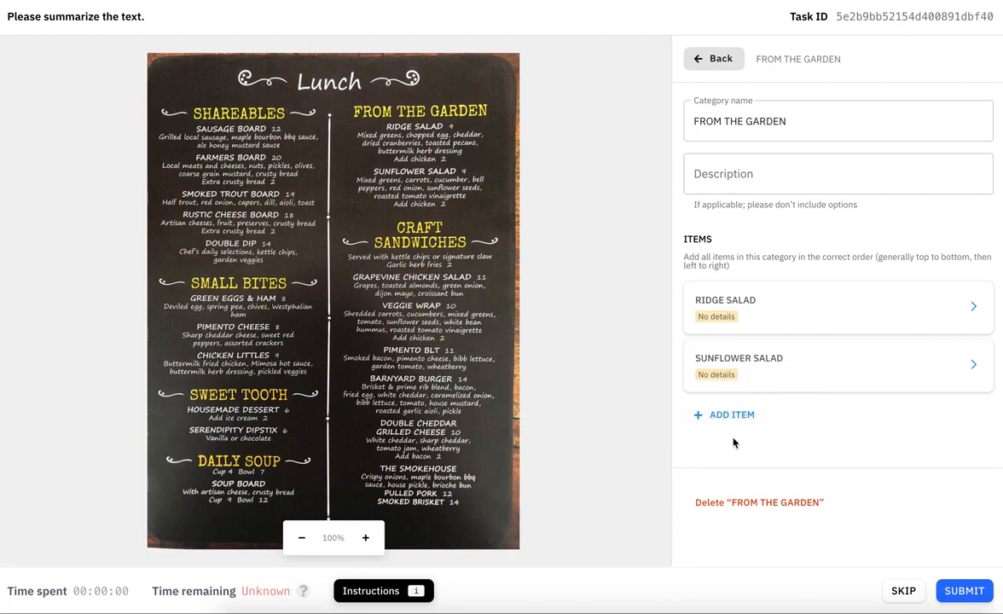
Step: Give RIDGE SALAD the description "Mixed greens, chopped egg, cheddar, dried cranberries, toasted pecans, buttermilk herb dressing", using Magic Fill suggestions
click(773, 315)
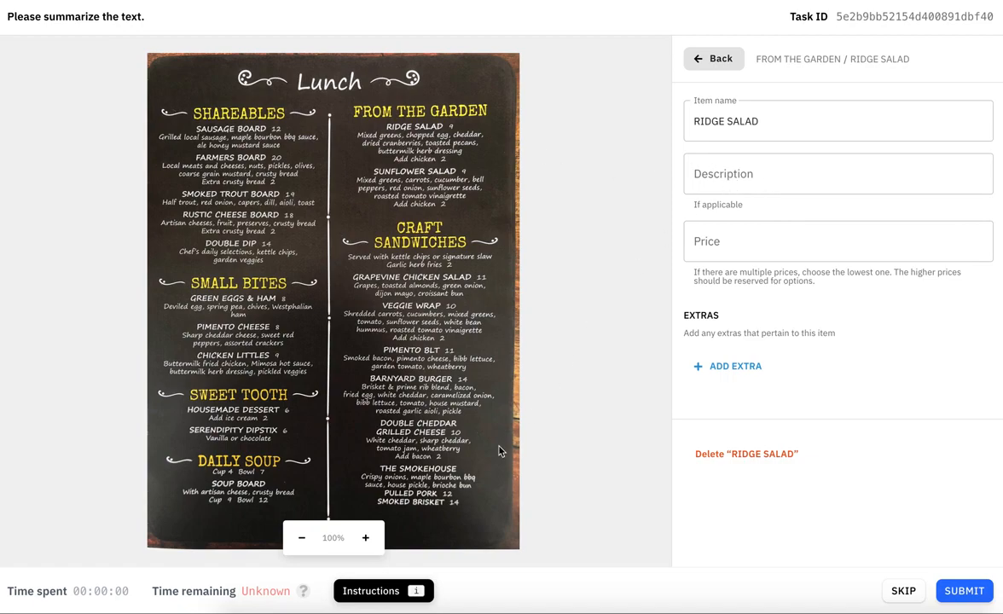
click(365, 537)
scroll(460, 183, up, 5)
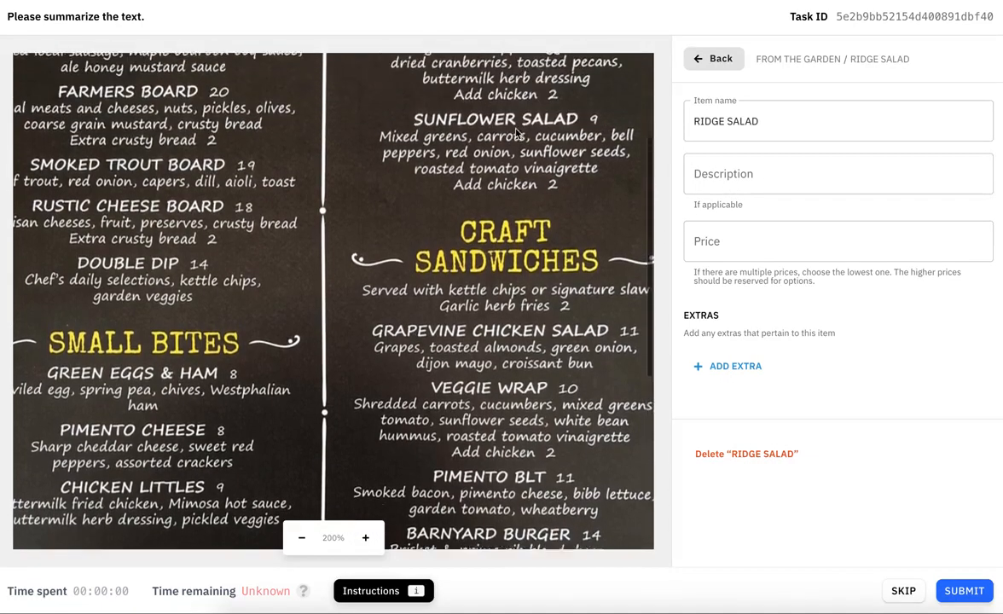
click(749, 169)
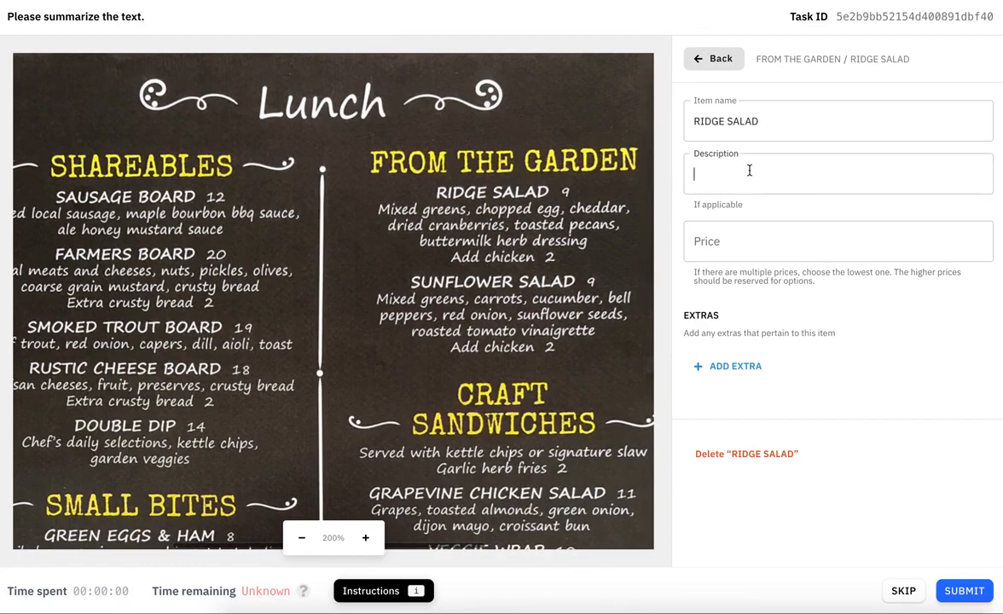
text(Mixed)
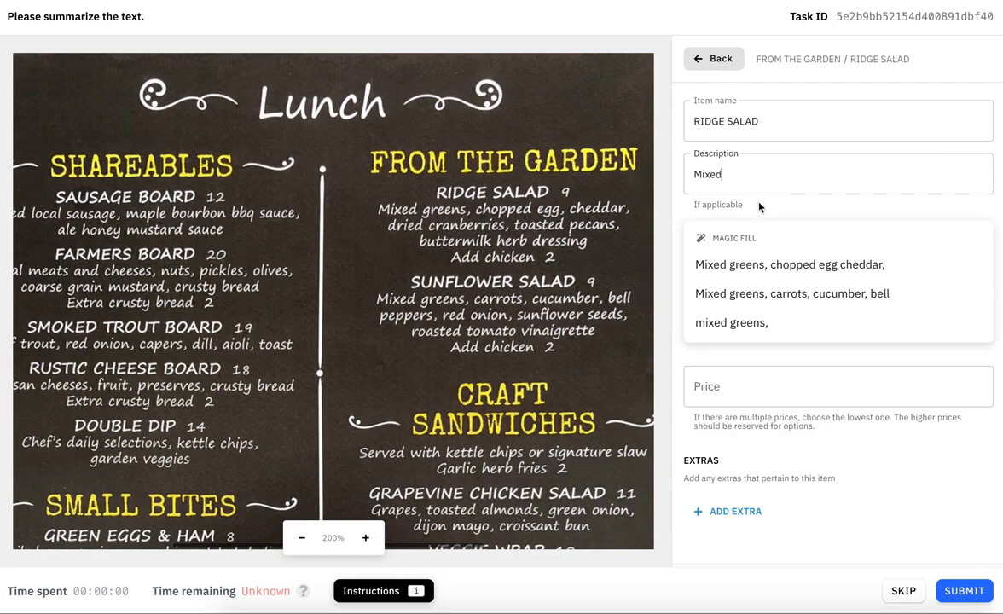
click(791, 266)
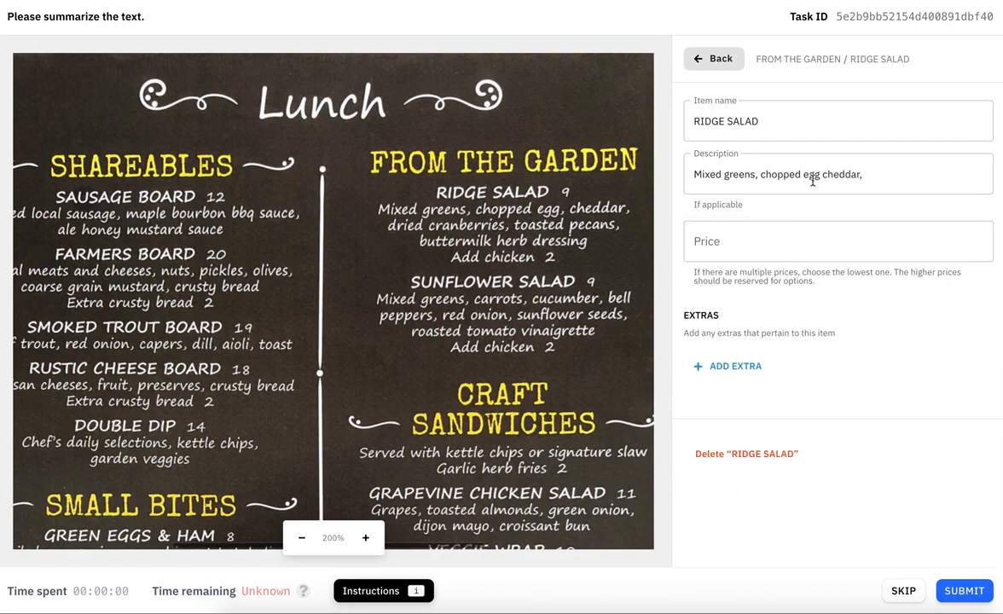
text(,)
click(894, 171)
text(dried)
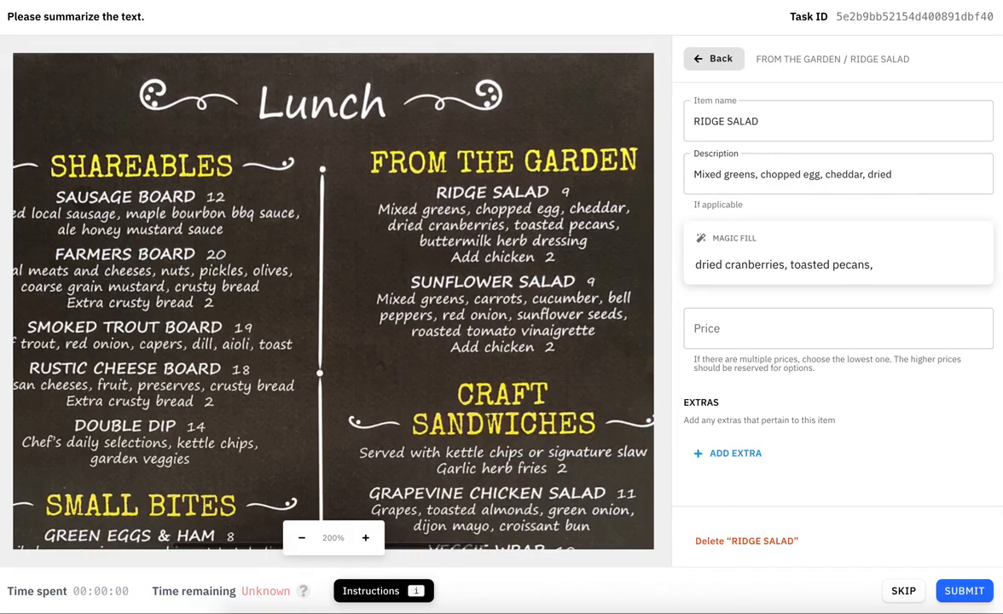
click(793, 264)
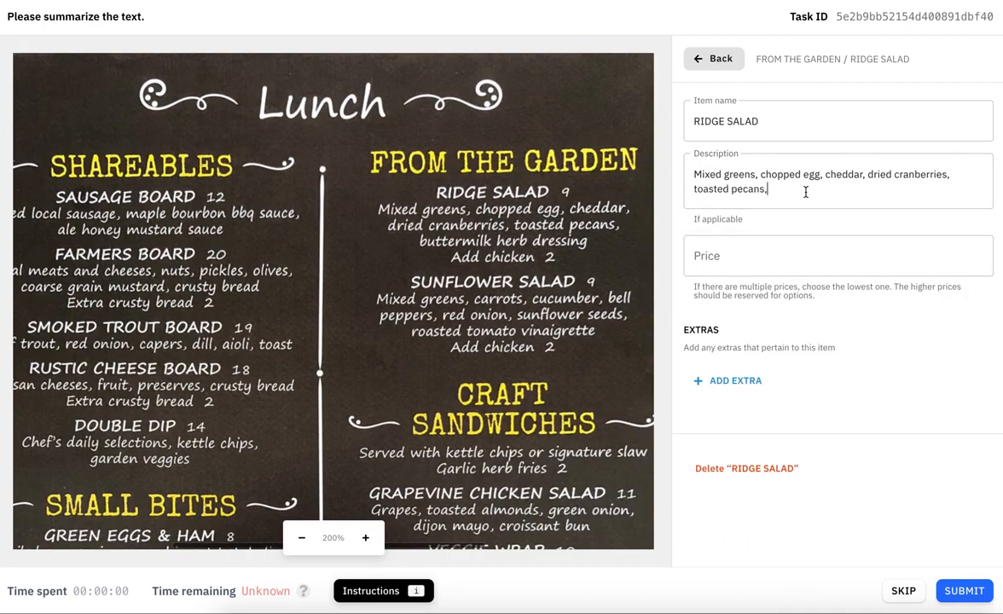
text(buttermilk)
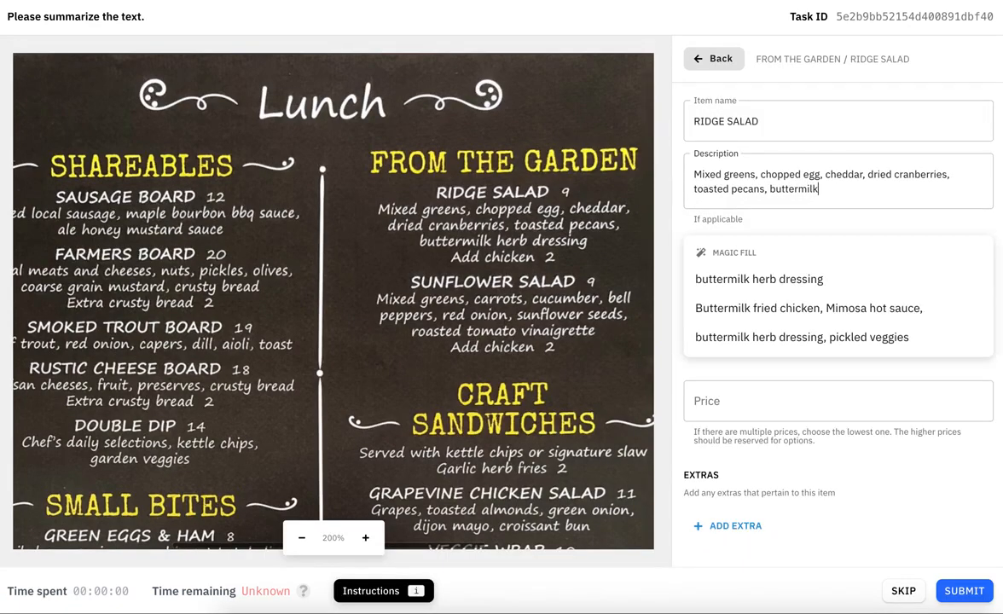
click(774, 282)
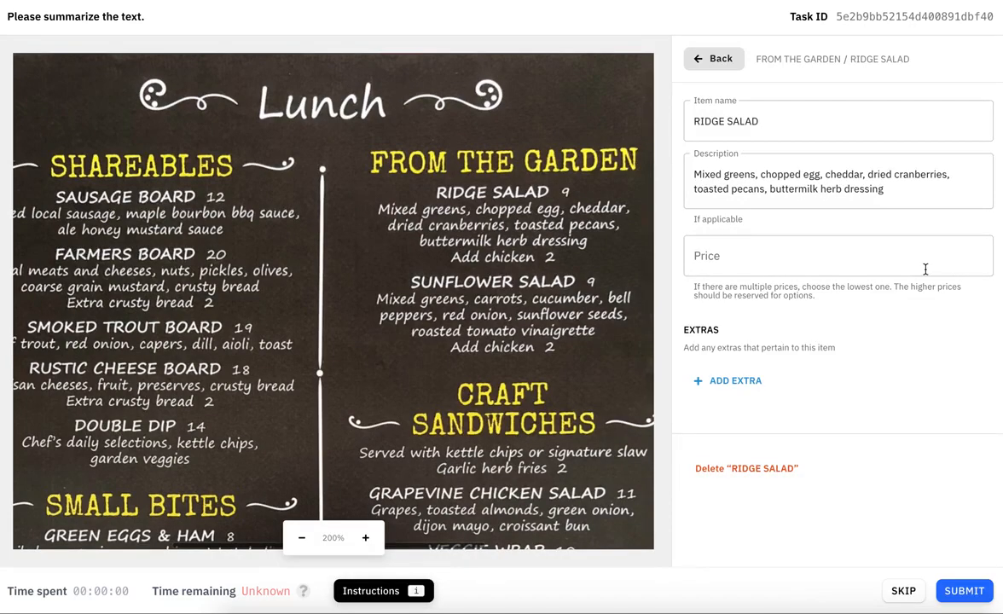
Step: Set the RIDGE SALAD price to 9 and add an extra named "Add-on" to the item
click(916, 264)
text(9)
click(729, 381)
text(a)
key(BackSpace)
text(Add-on)
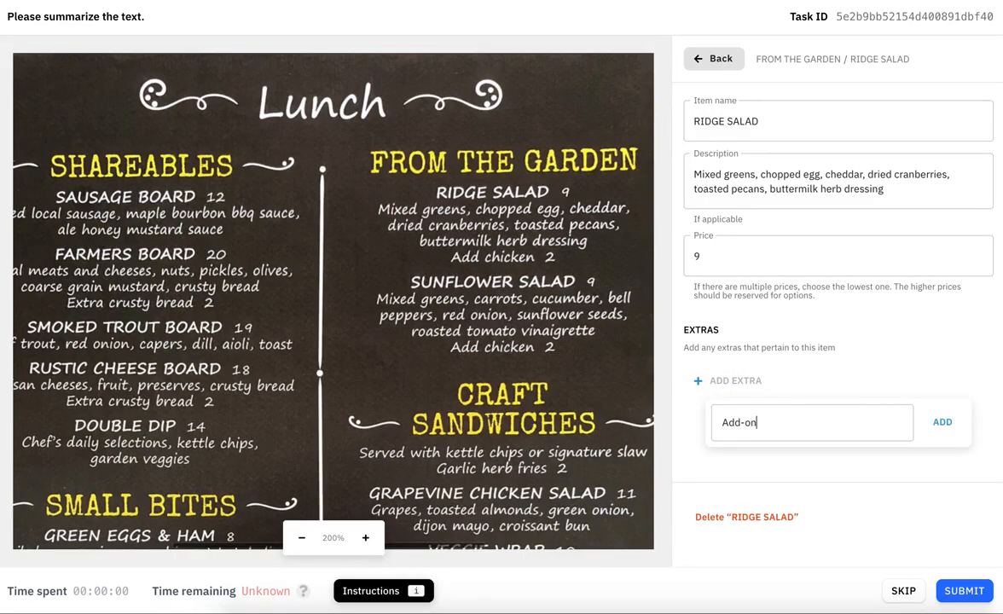
key(Return)
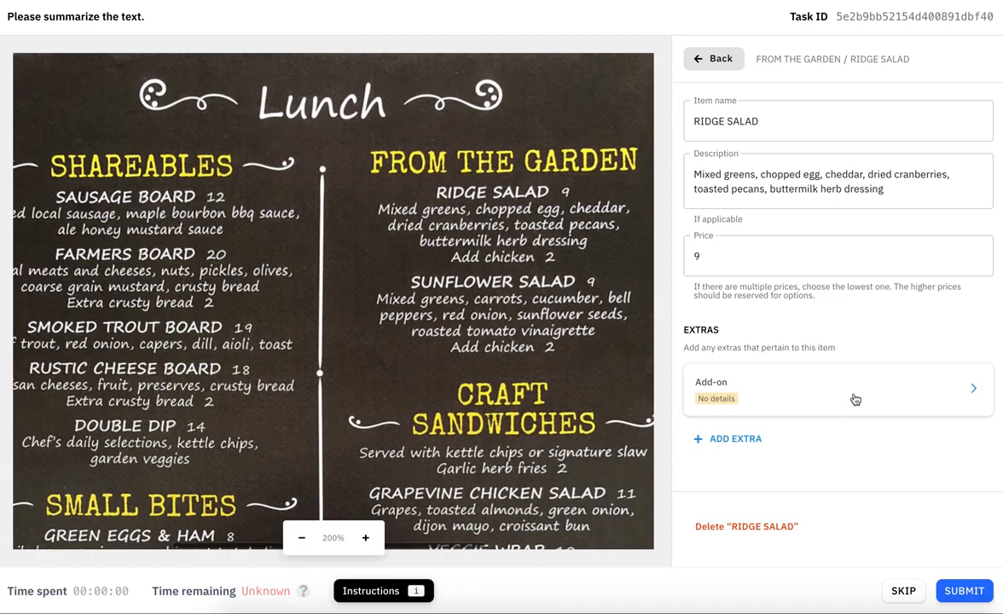
Step: Set the Add-on extra's minimum options to 0 and add an option named "Chicken" to it
click(782, 367)
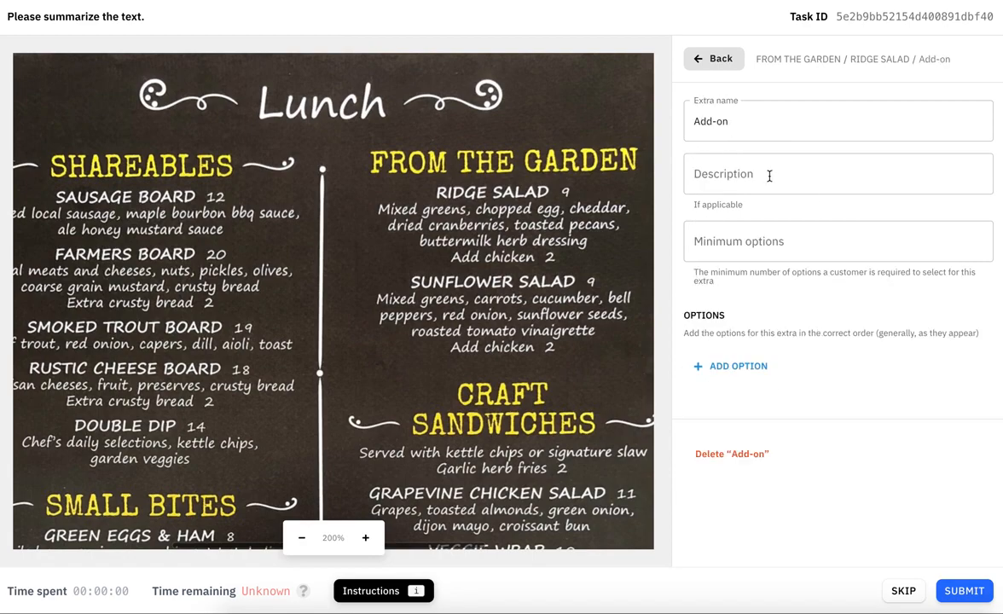
click(750, 245)
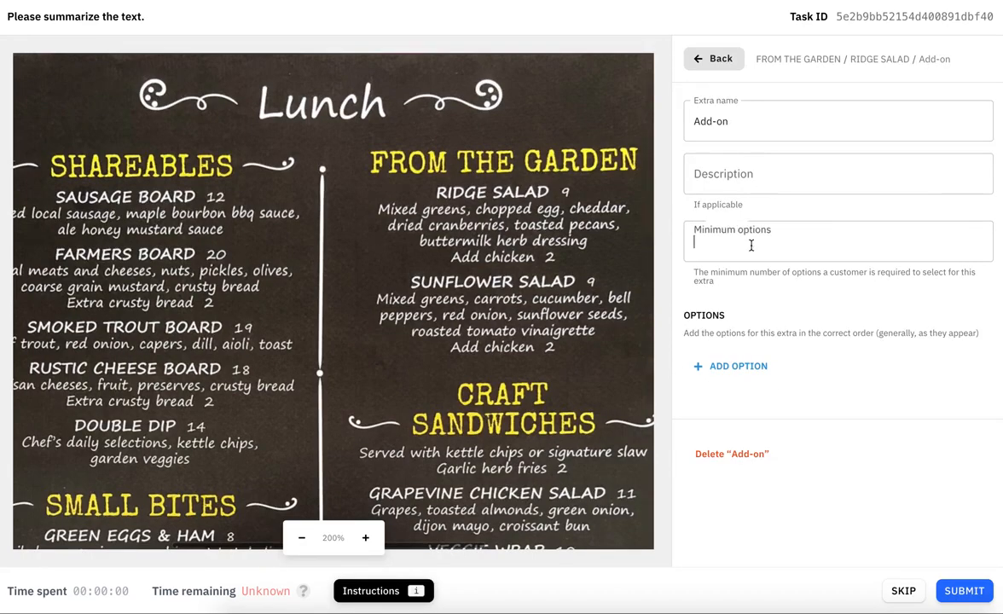
text(0)
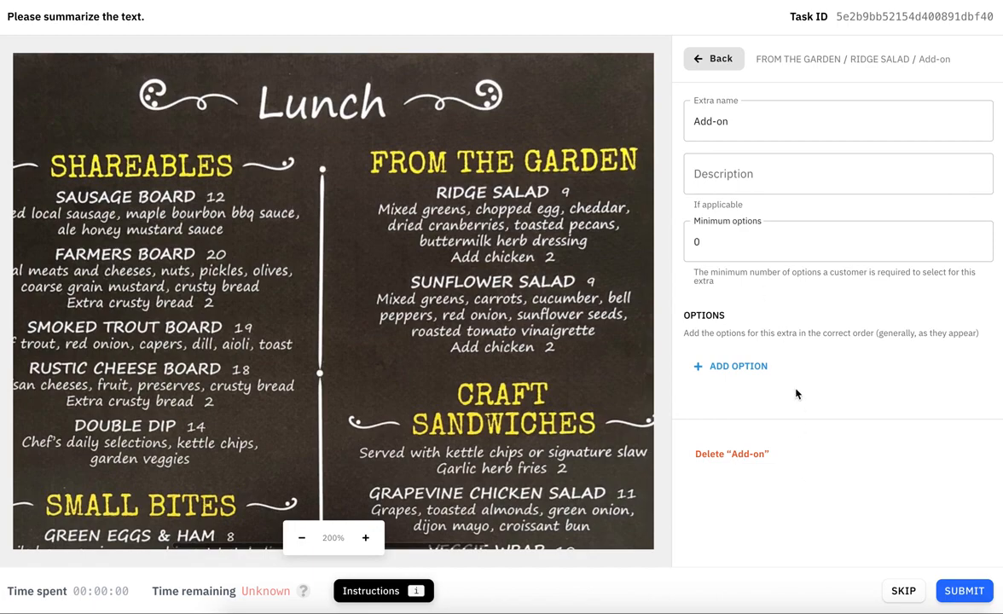
click(742, 366)
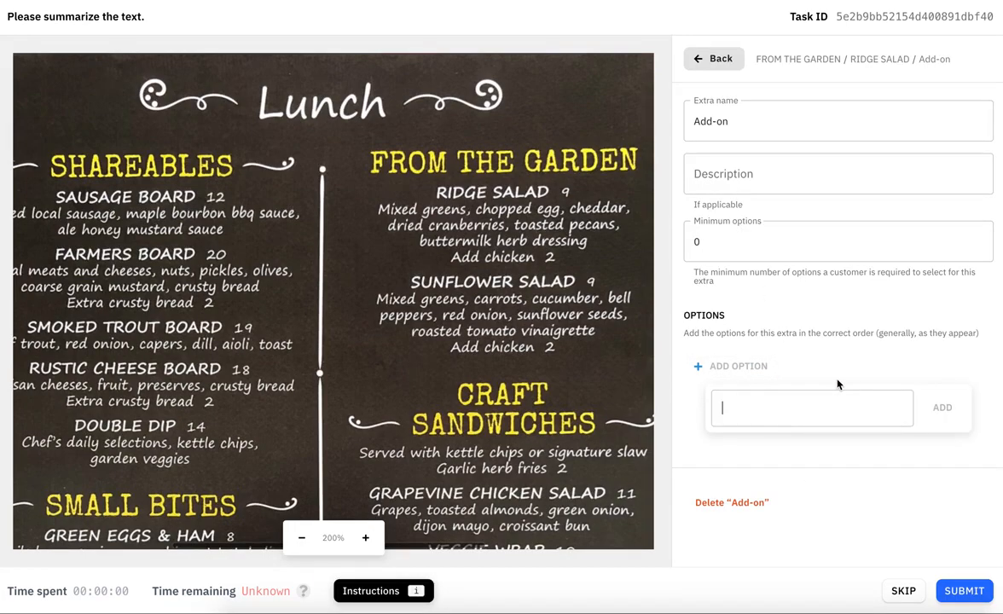
text(Chicken)
click(945, 415)
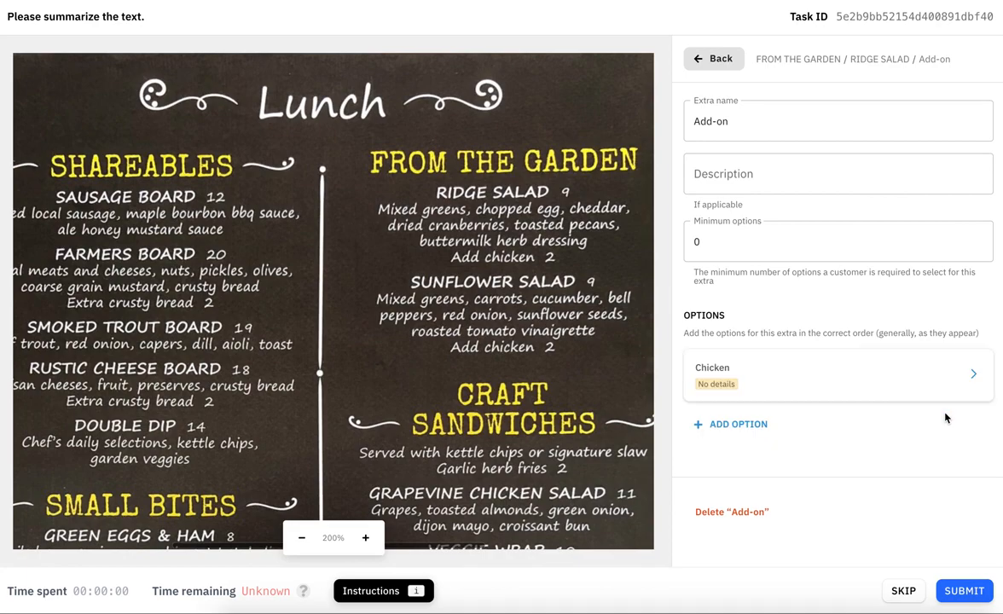
Step: Set the Chicken option's additional price to 2 and return to the FROM THE GARDEN category
click(844, 377)
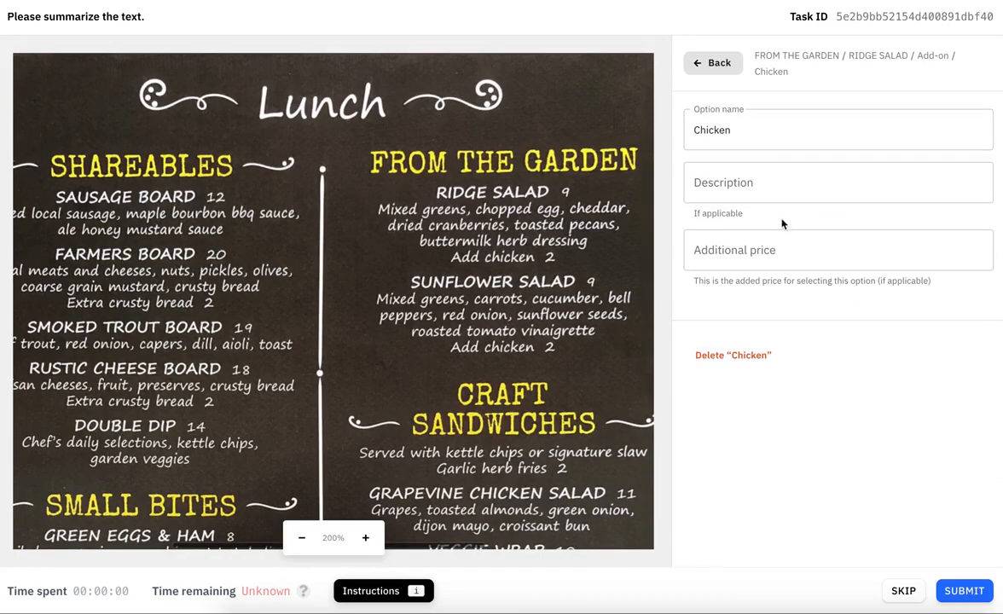
click(759, 254)
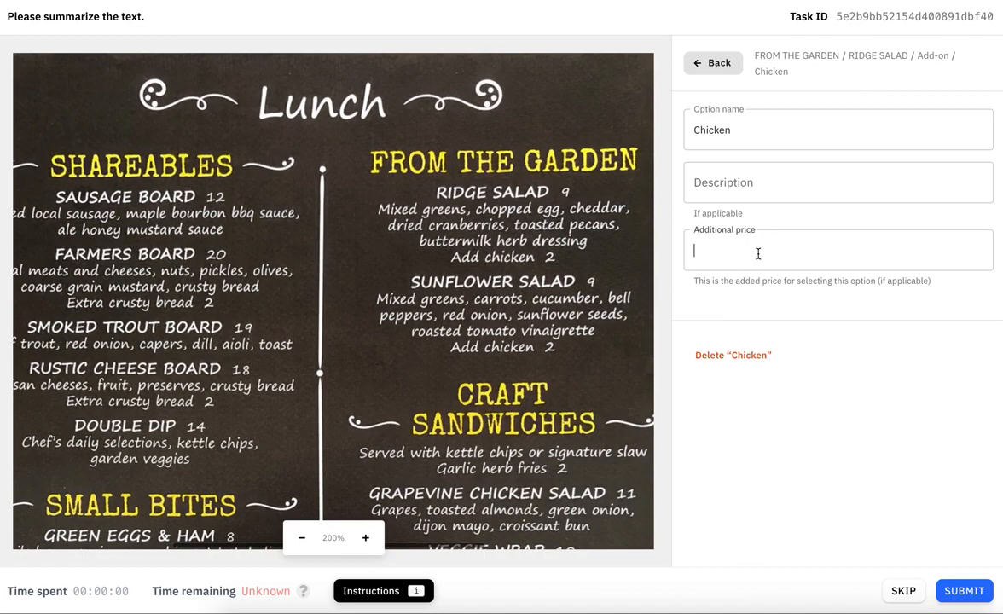
text(2)
click(698, 63)
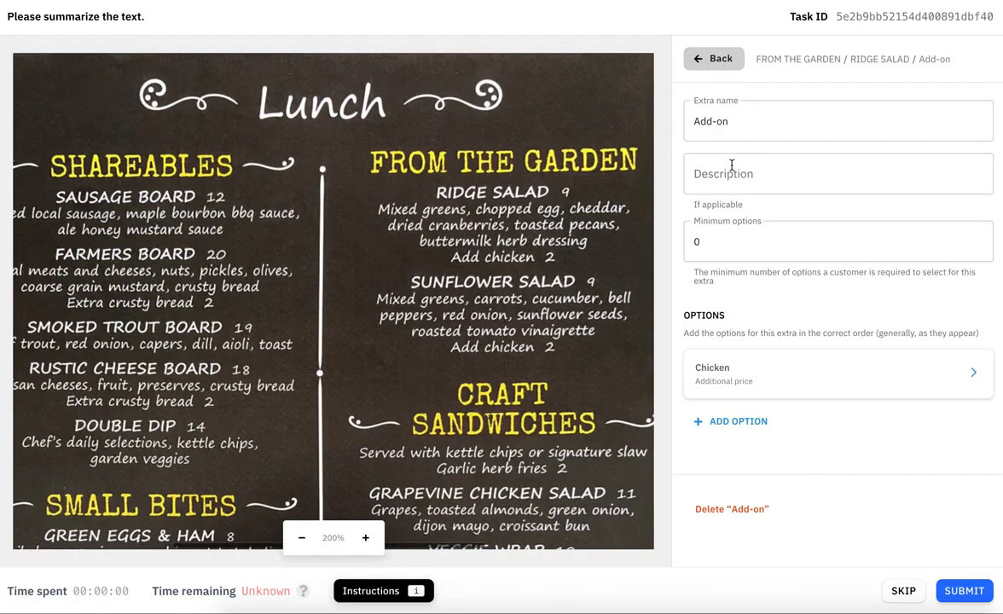
click(699, 60)
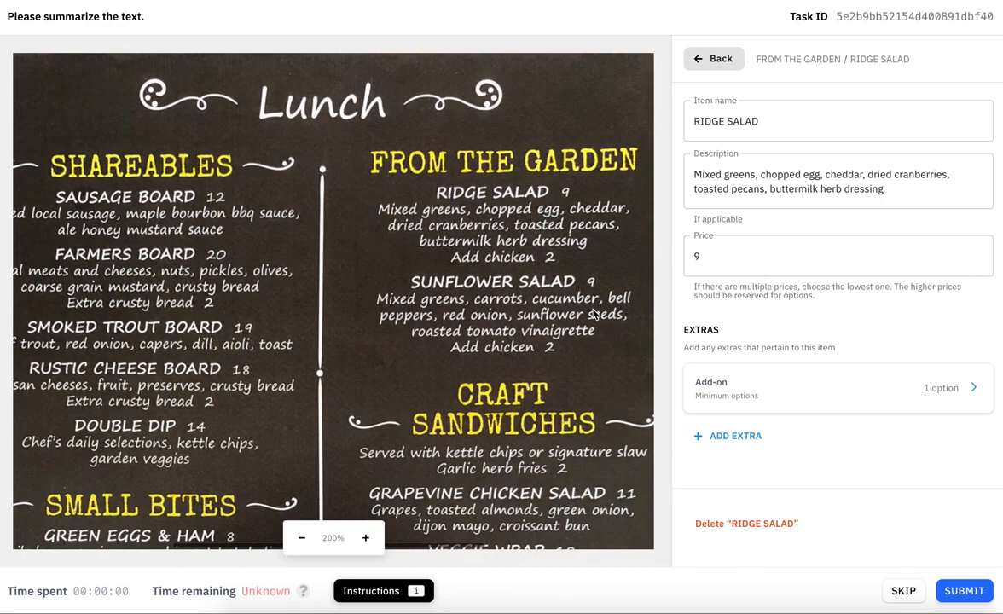
click(697, 59)
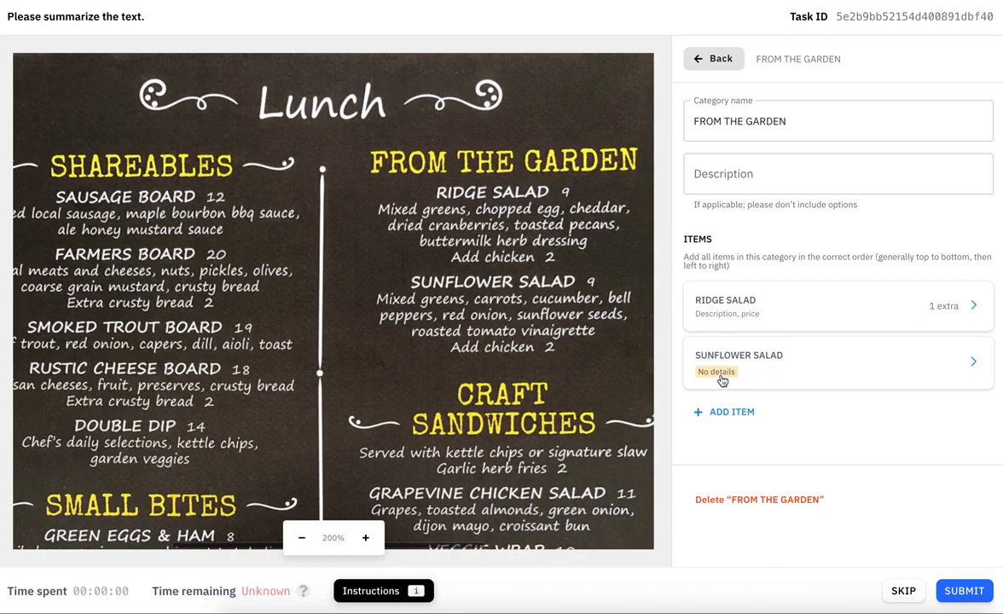
Step: Set the SUNFLOWER SALAD price to 9 and attach the existing Add-on extra to the item
click(753, 348)
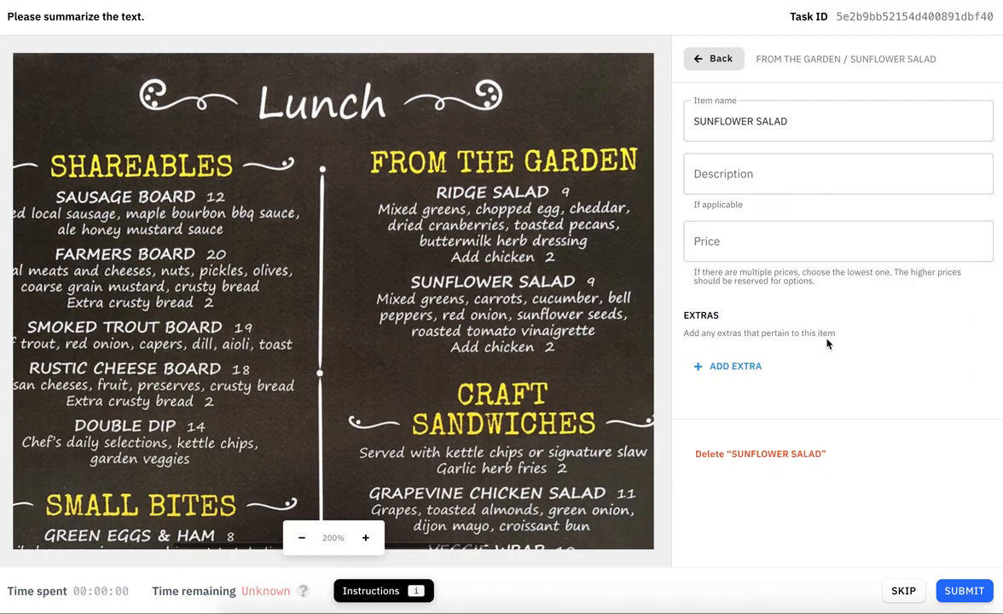
click(748, 172)
click(725, 241)
text(9)
click(747, 374)
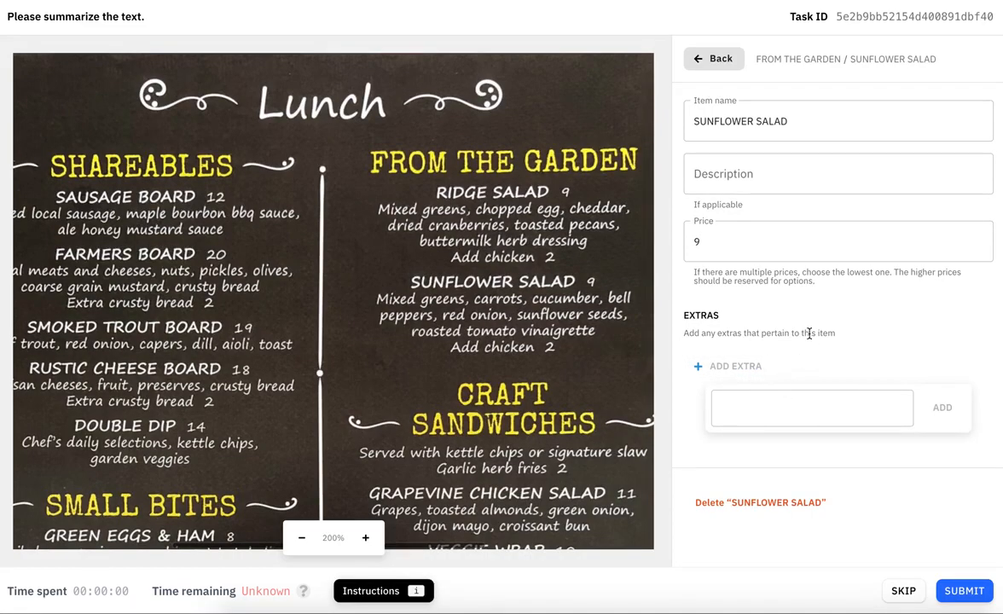
text(Ad)
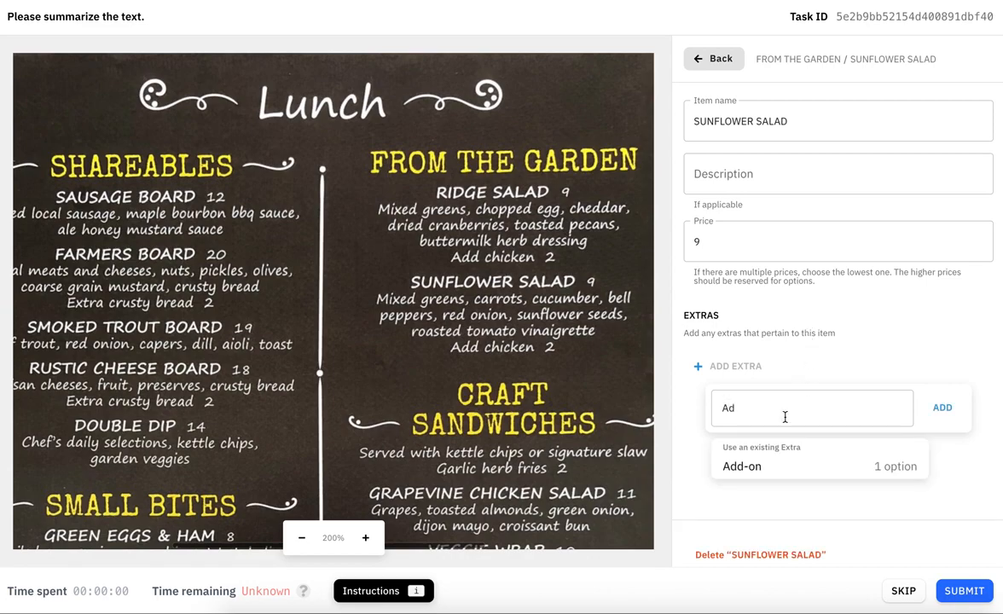
click(741, 466)
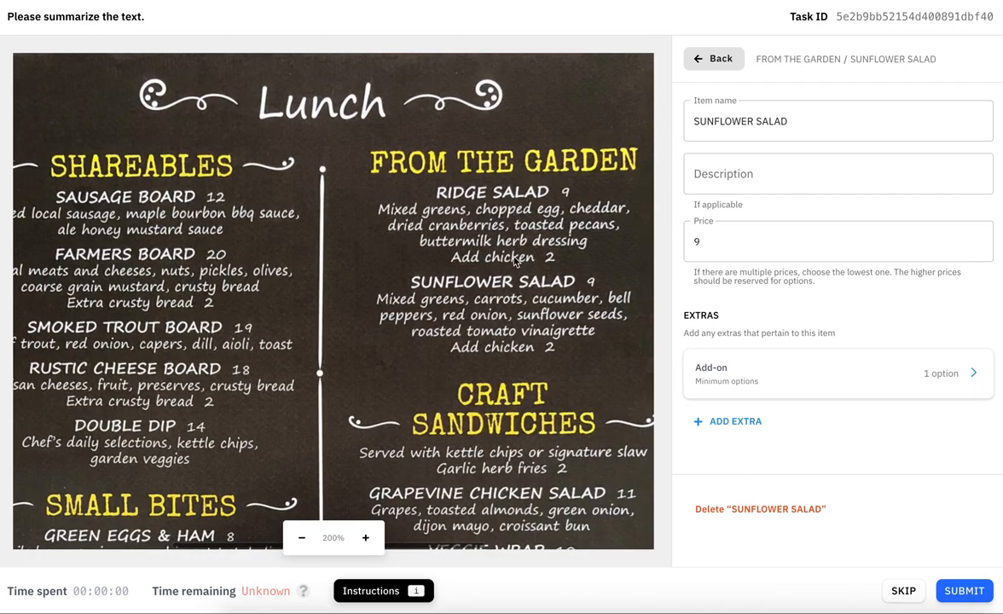
Step: Review the reused Add-on extra and its Chicken option under SUNFLOWER SALAD, and return to the FROM THE GARDEN category
click(913, 383)
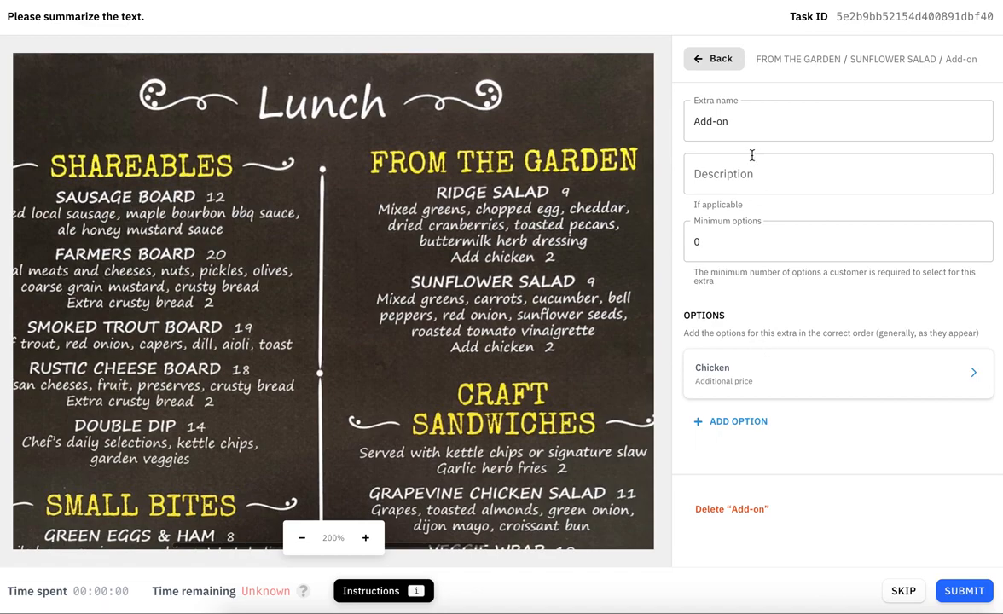
click(741, 387)
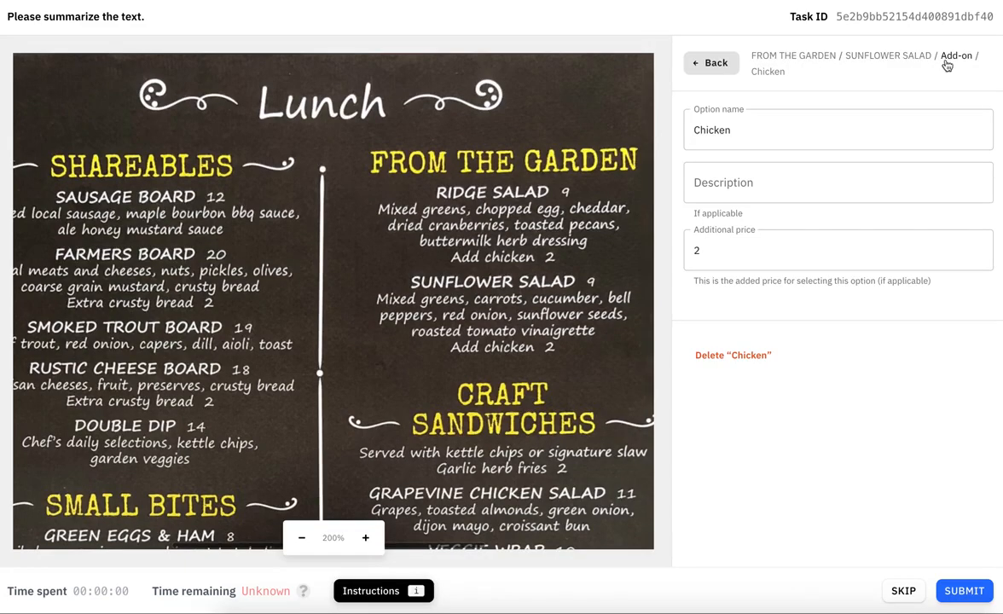
click(797, 55)
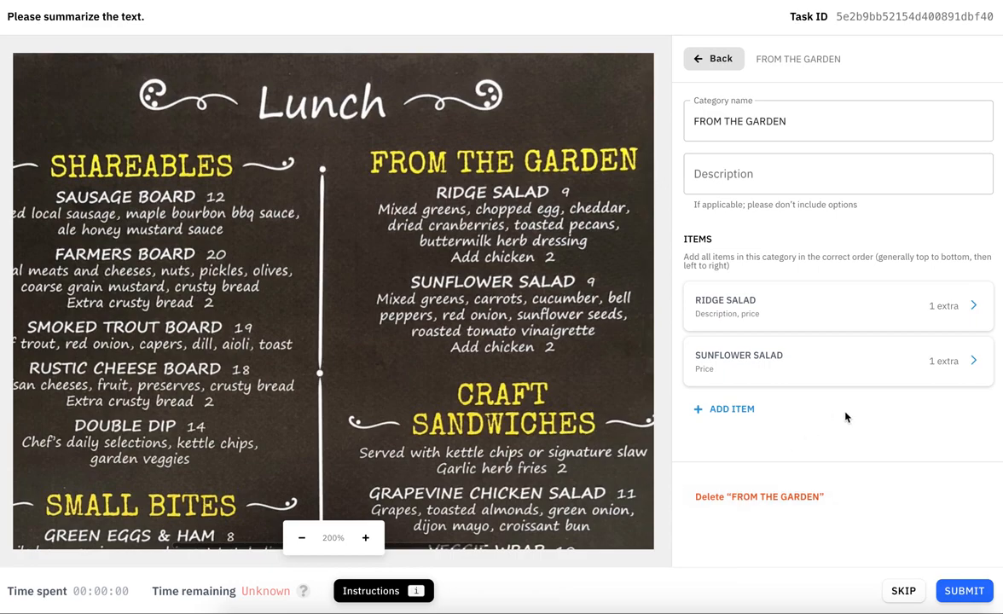
Step: Delete the RIDGE SALAD item and its extras from the FROM THE GARDEN category
click(862, 324)
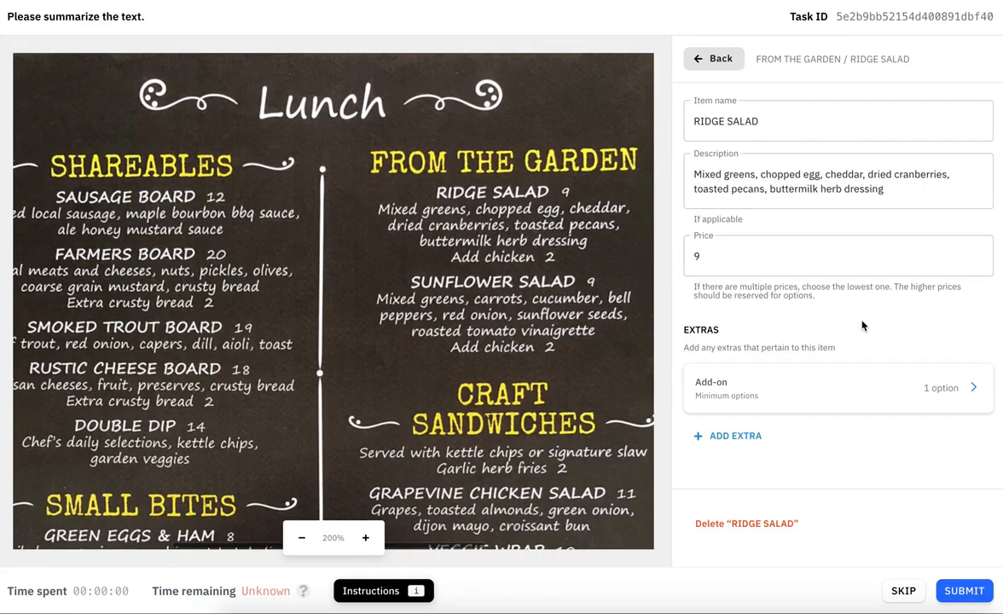
click(778, 531)
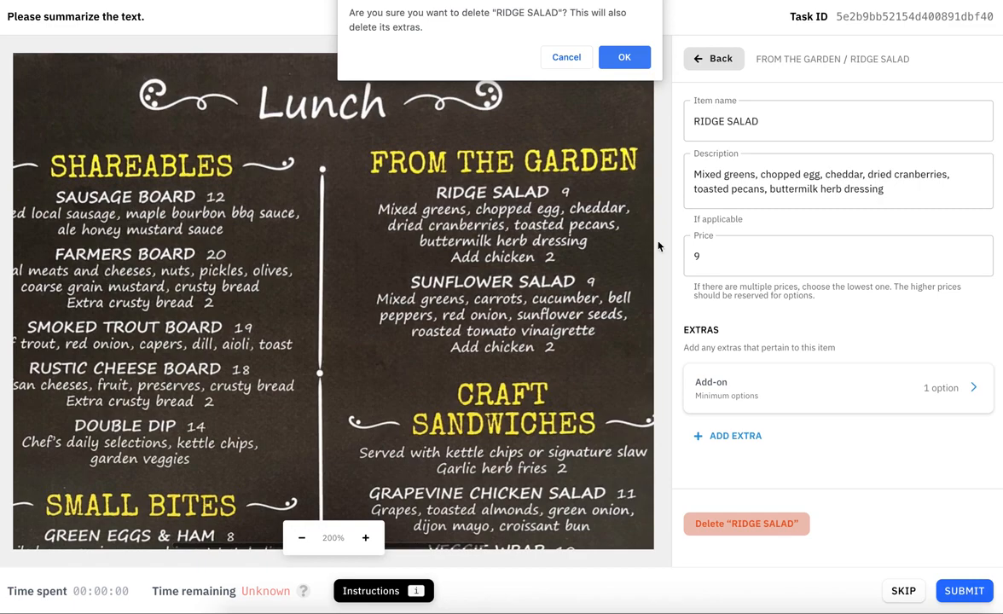
click(625, 58)
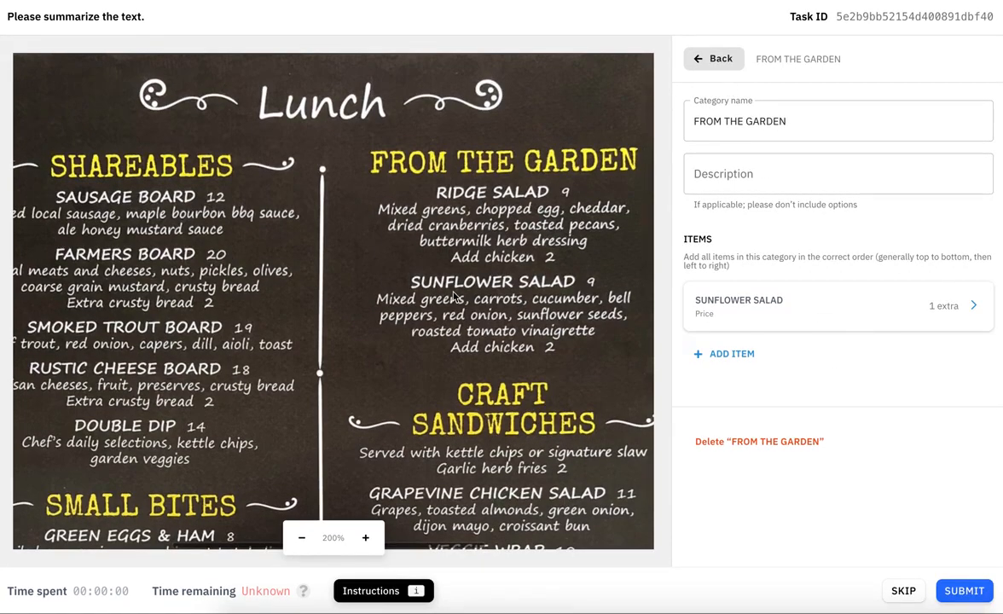
scroll(416, 268, down, 1)
scroll(447, 358, down, 1)
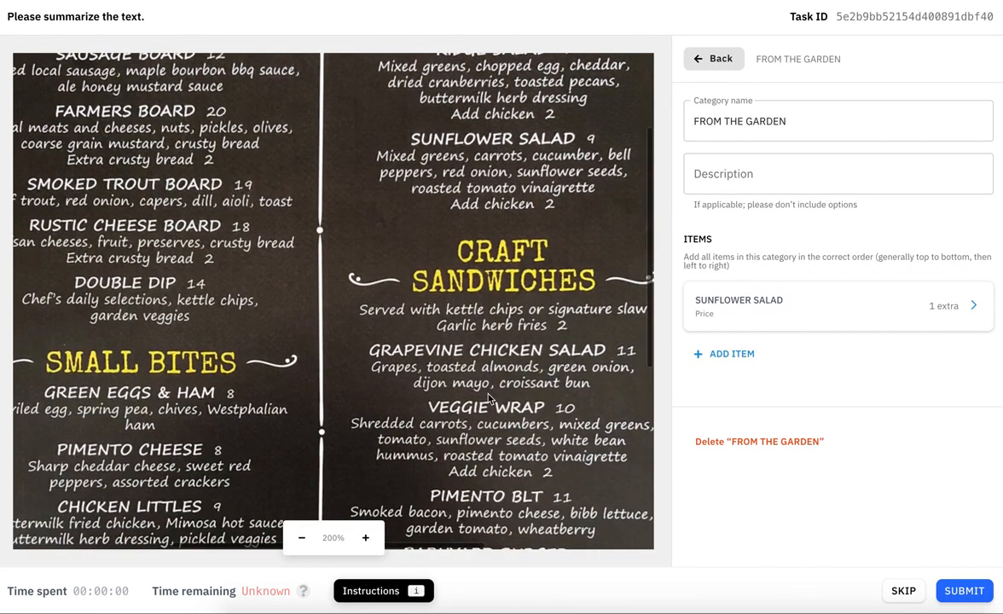